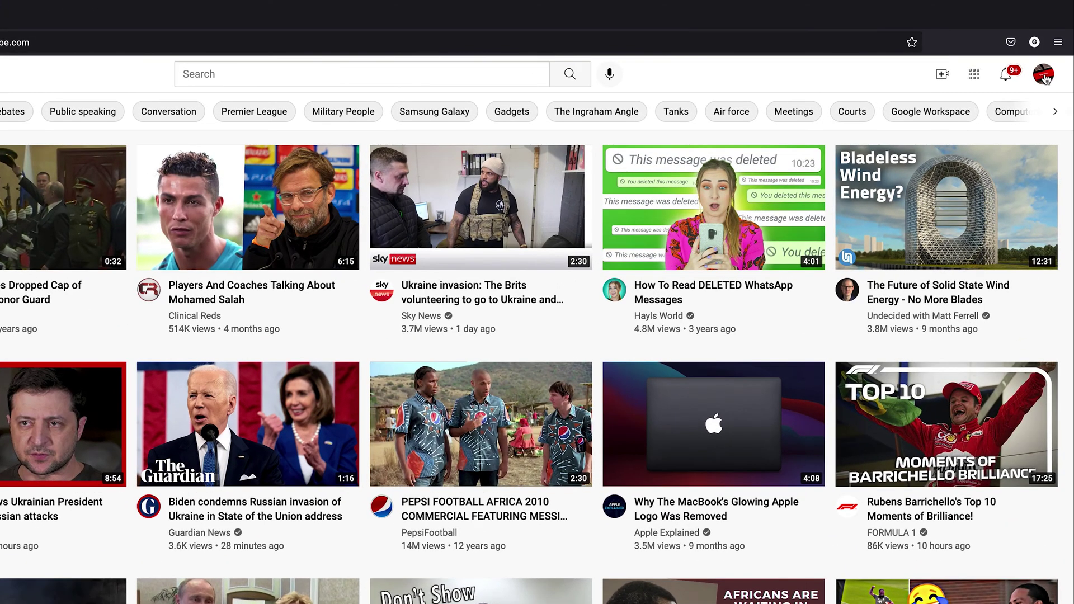
Open the WebPro Education channel page from the account menu.
click(1043, 75)
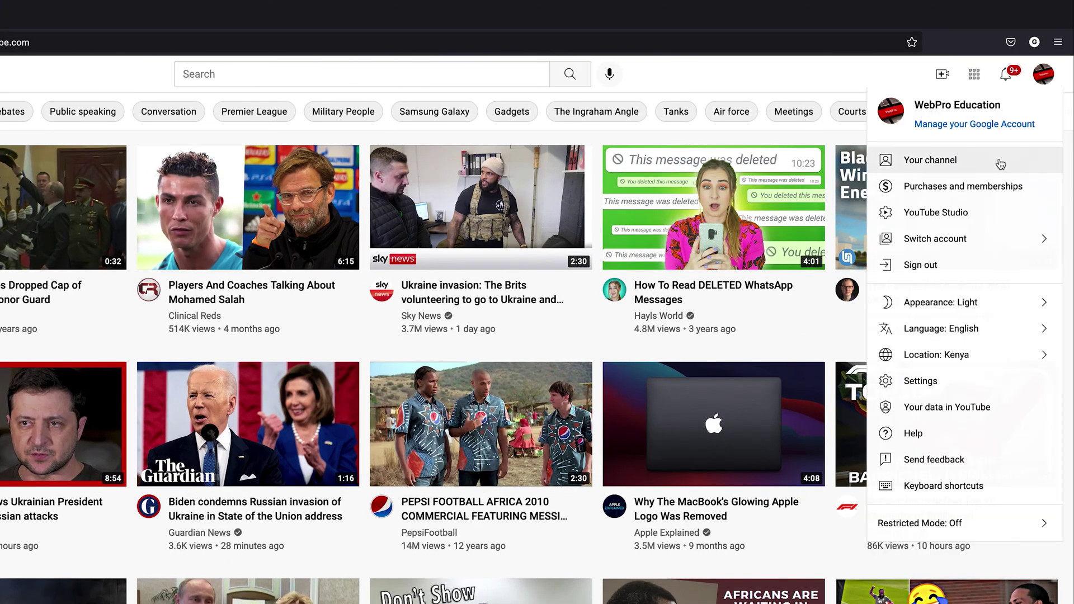
click(1000, 163)
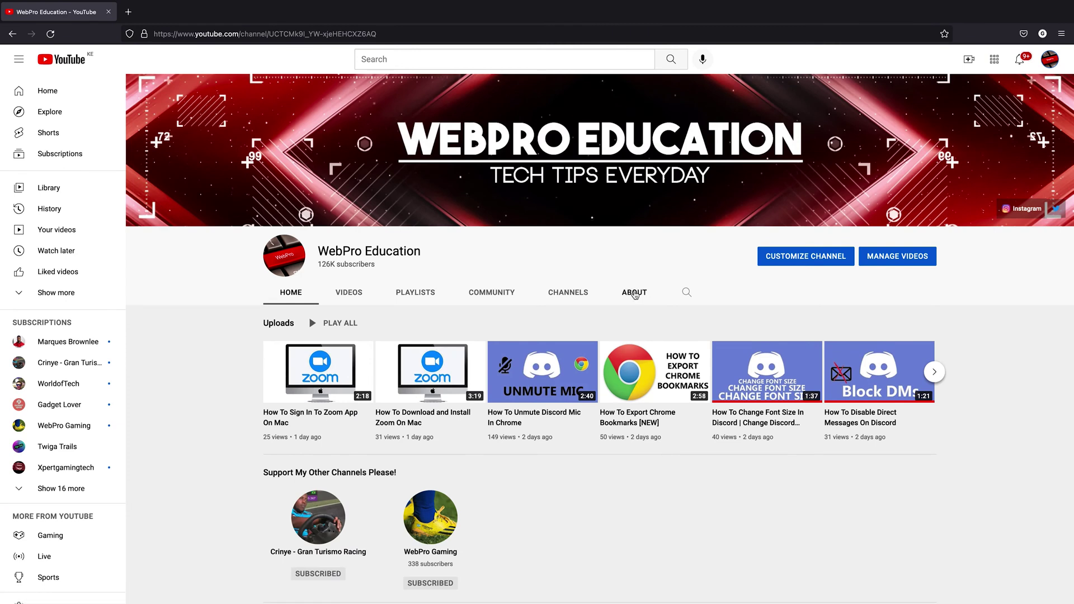
Review the channel's About section with its Instagram, Twitter and Facebook links.
click(635, 293)
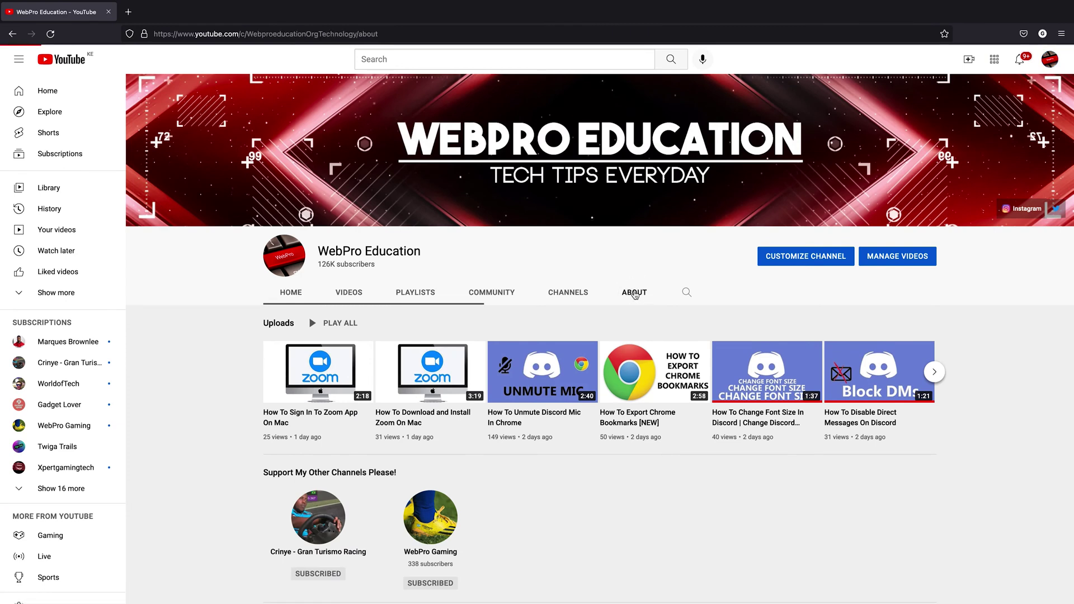
scroll(439, 503, down, 2)
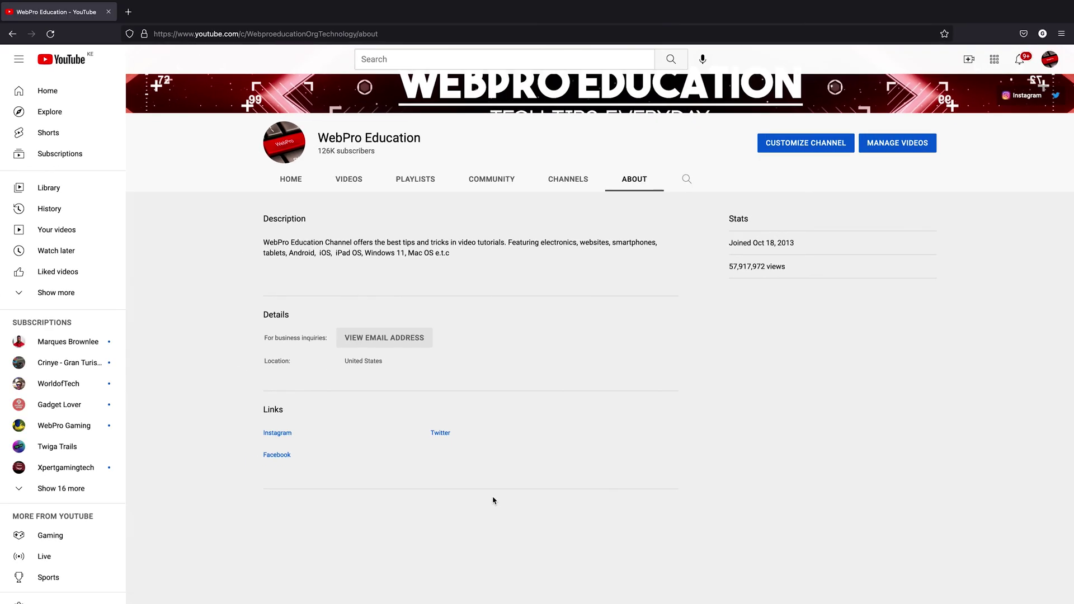
scroll(767, 399, up, 2)
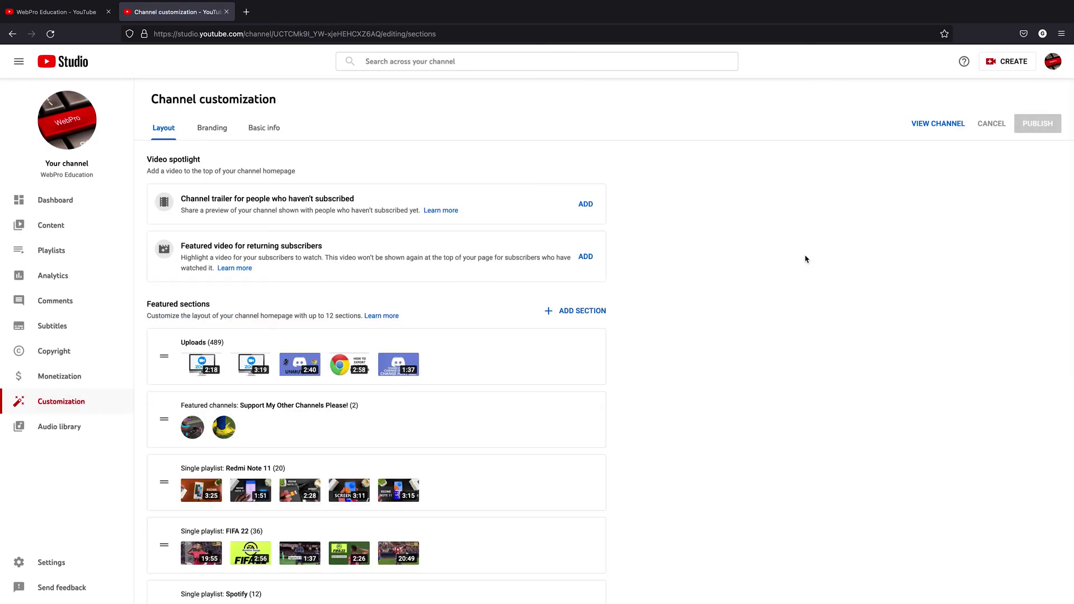
click(57, 13)
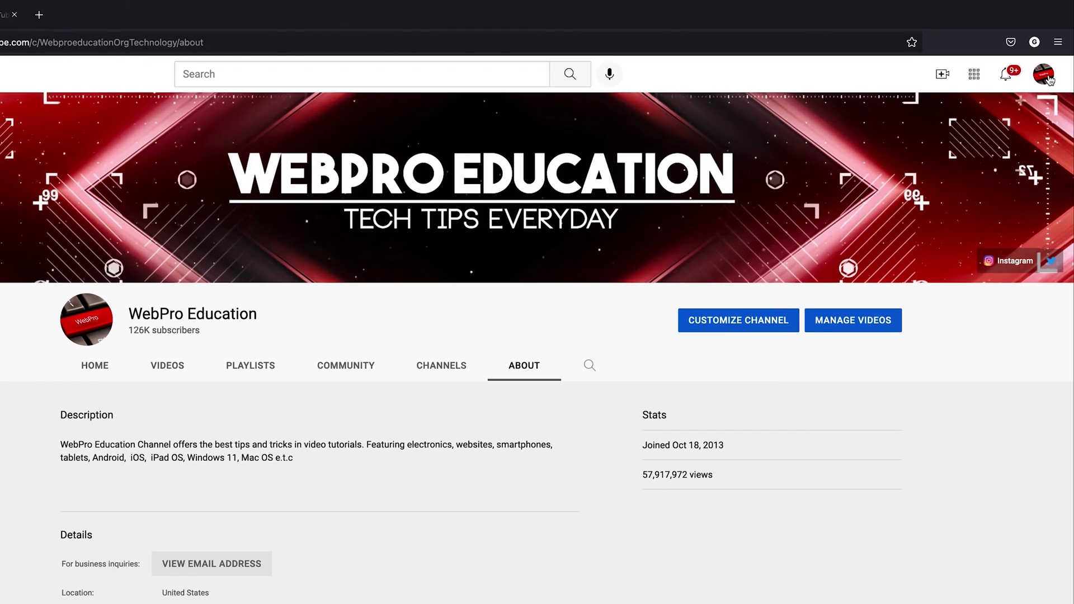
Open the Basic info tab of Studio's Channel customization.
click(1051, 61)
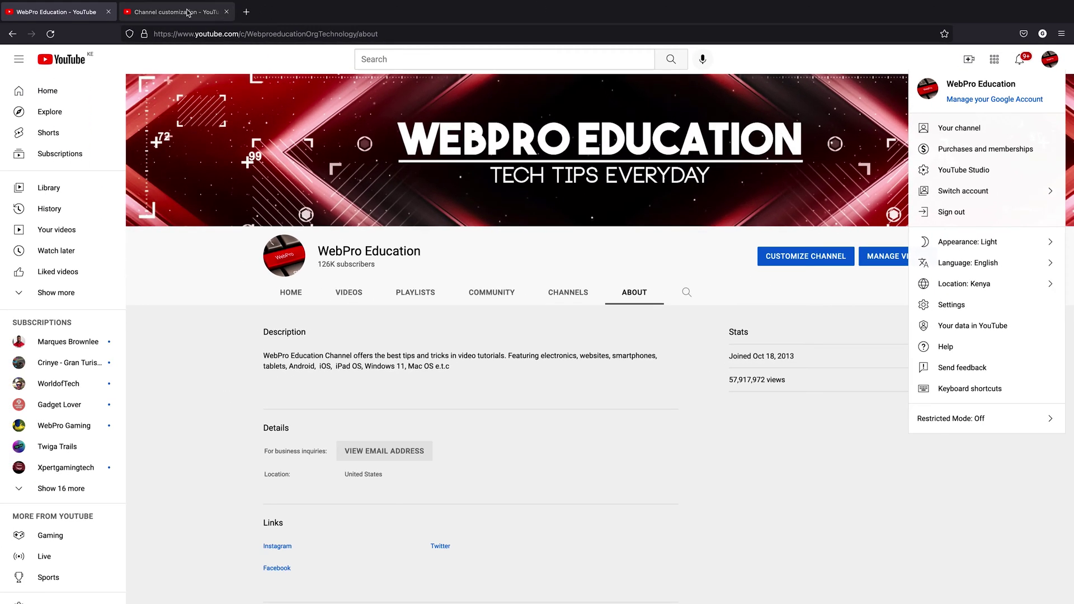
click(184, 11)
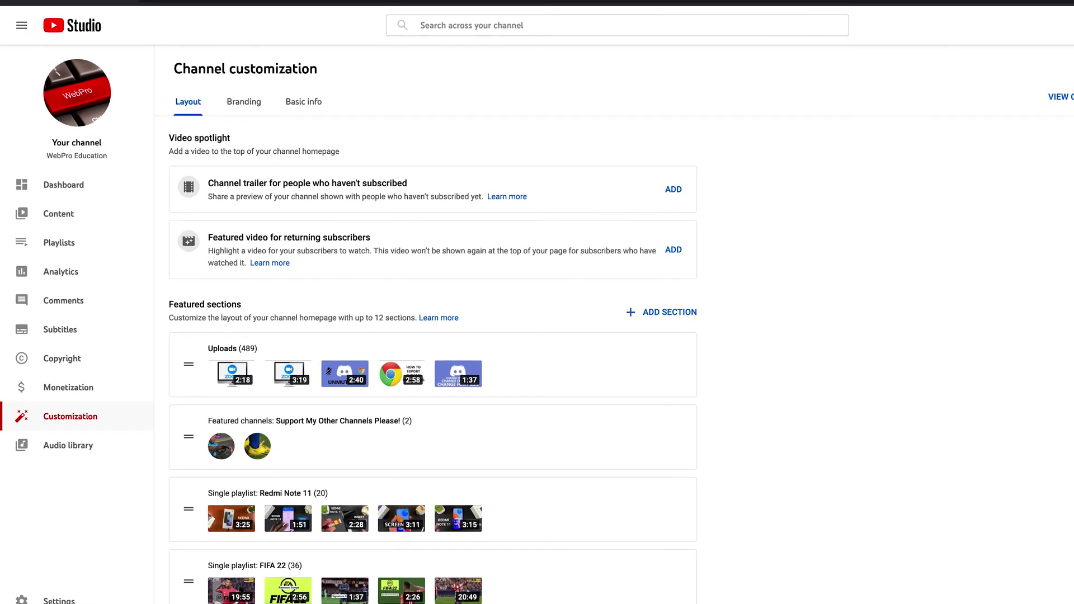
click(305, 103)
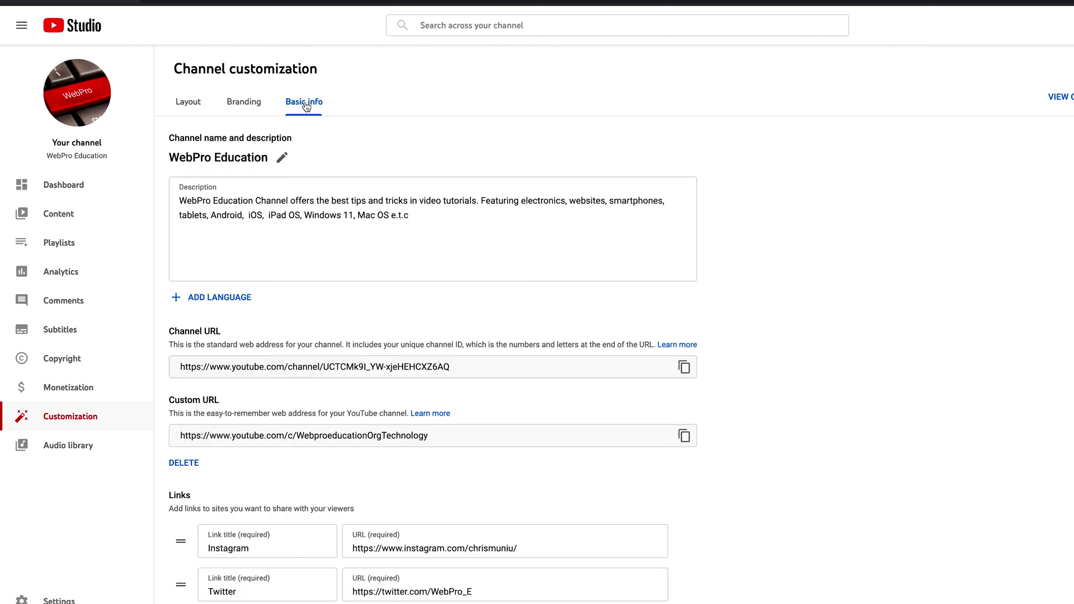
scroll(757, 177, down, 1)
scroll(757, 177, down, 2)
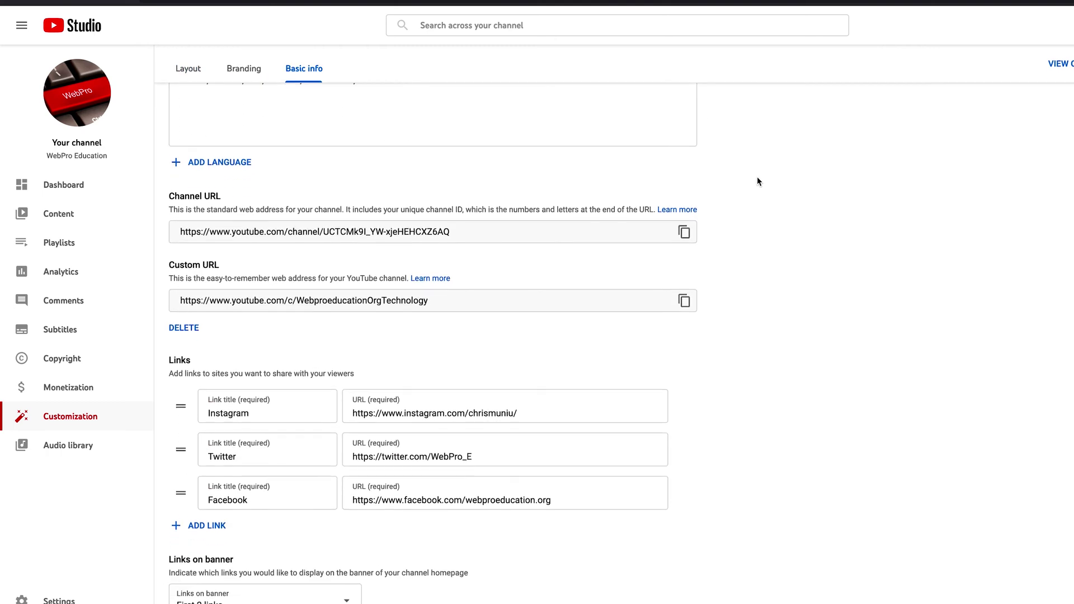
scroll(756, 176, down, 1)
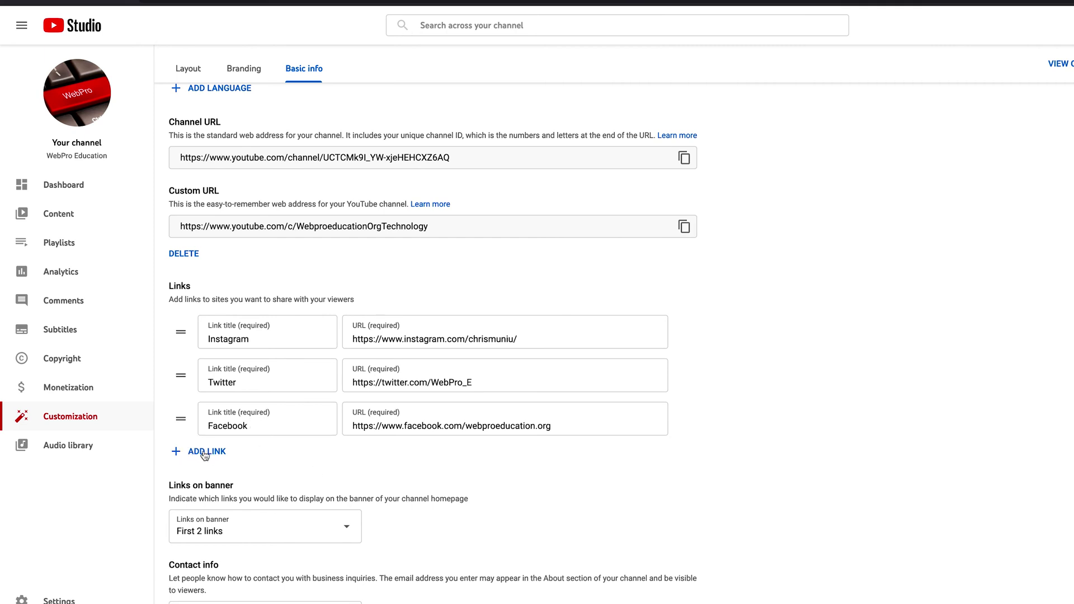
mouse_move(505, 450)
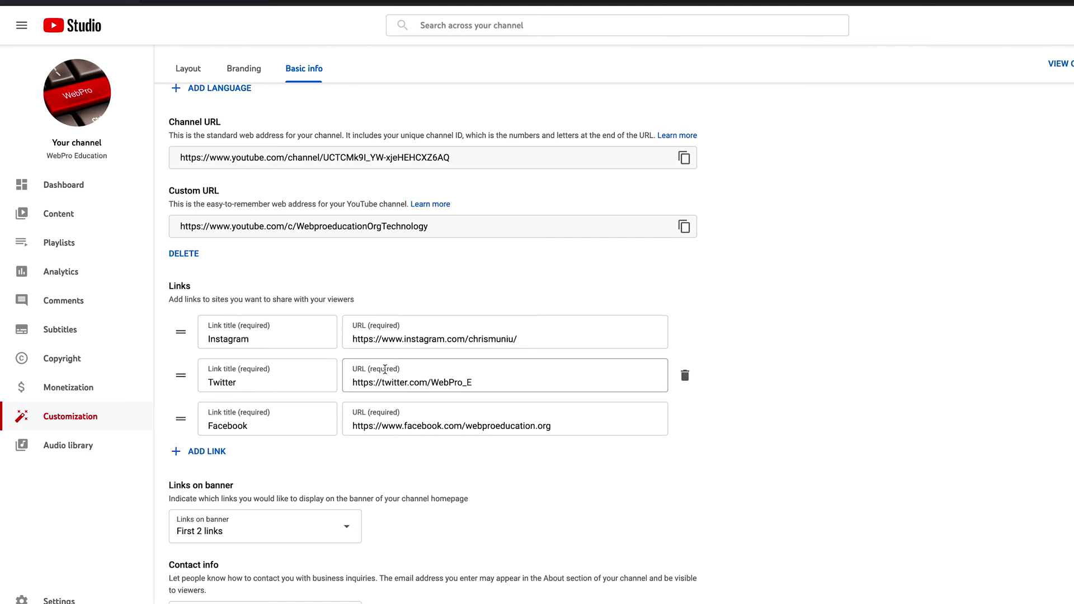
Add a fourth link titled 'WebPro Website' below Facebook, with its URL still empty.
click(206, 452)
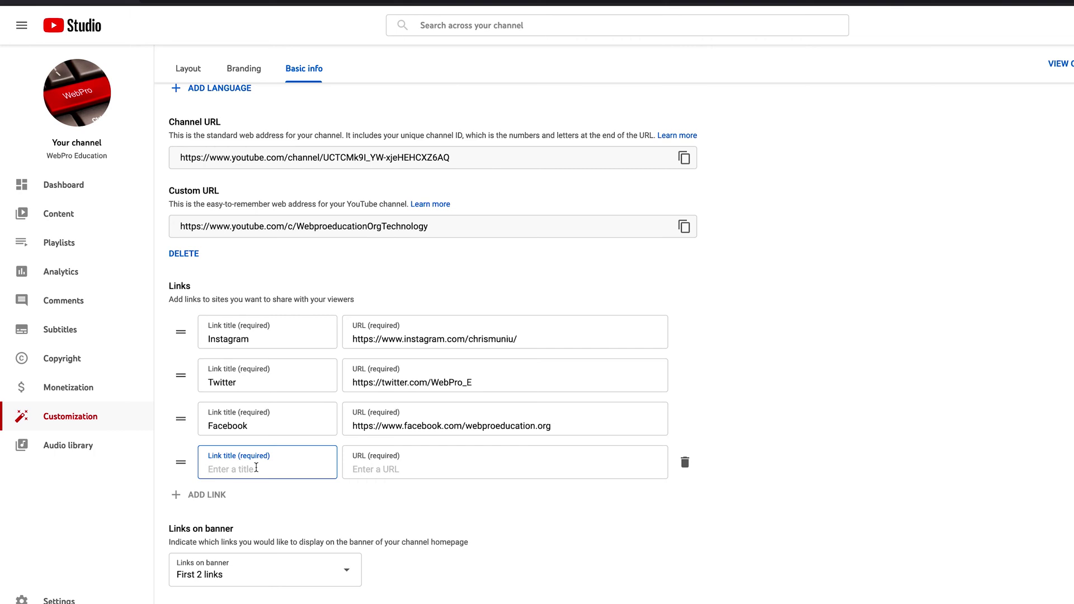
text(Web)
text(Pro We)
text(bsite)
click(394, 463)
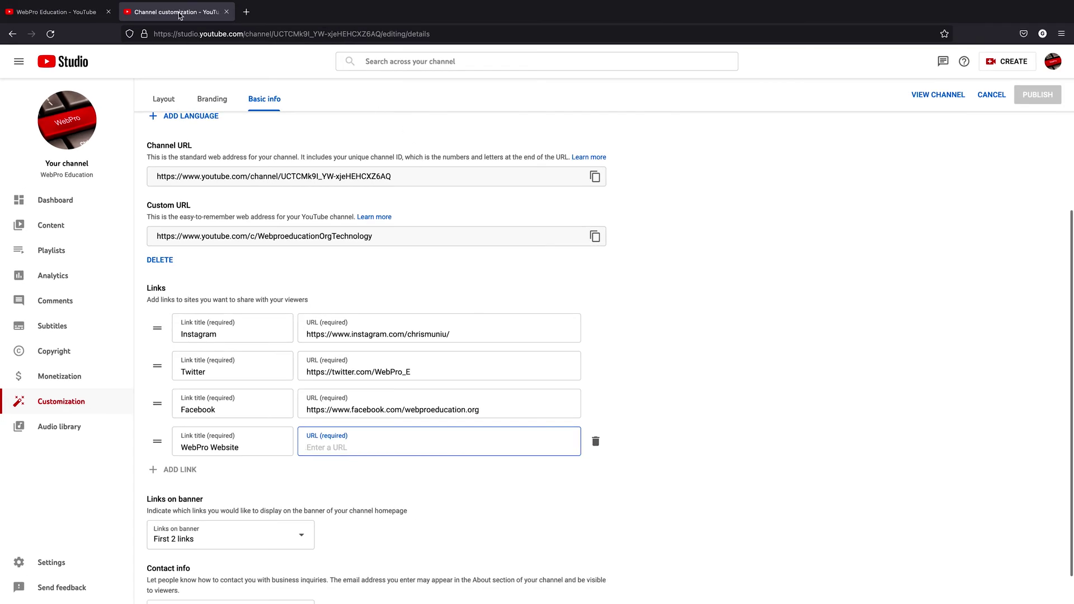
click(247, 12)
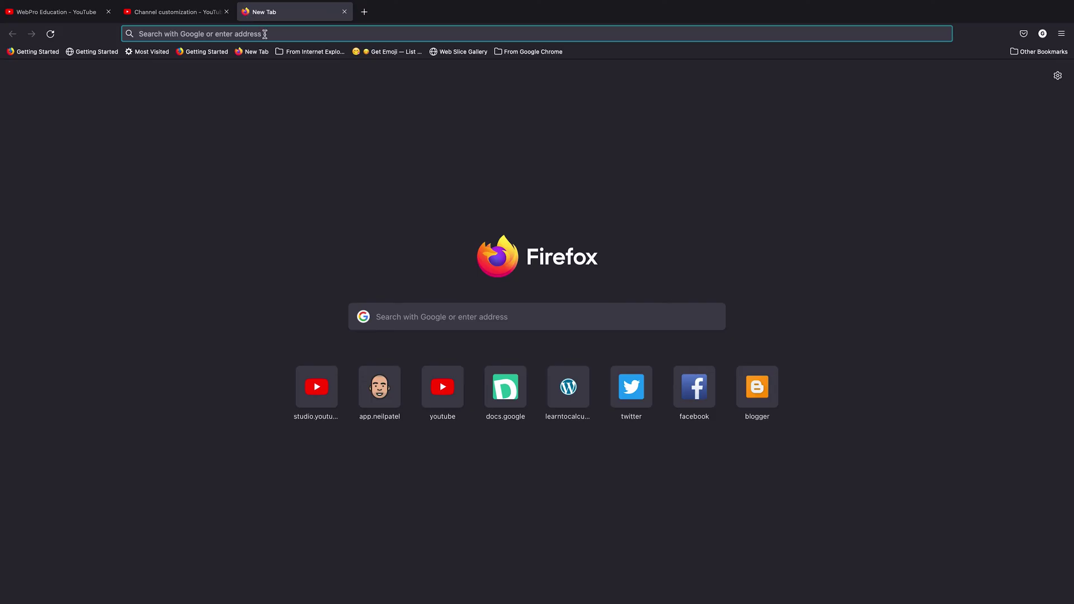
Load webproeducation.org in the new tab and copy its web address.
text(webproeducation.org/)
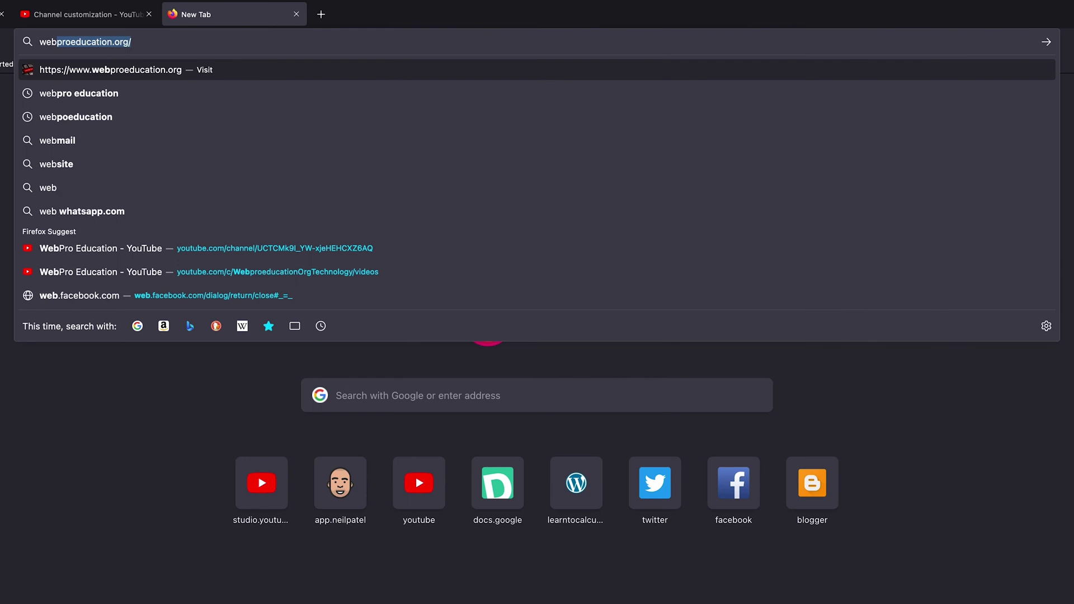
click(184, 70)
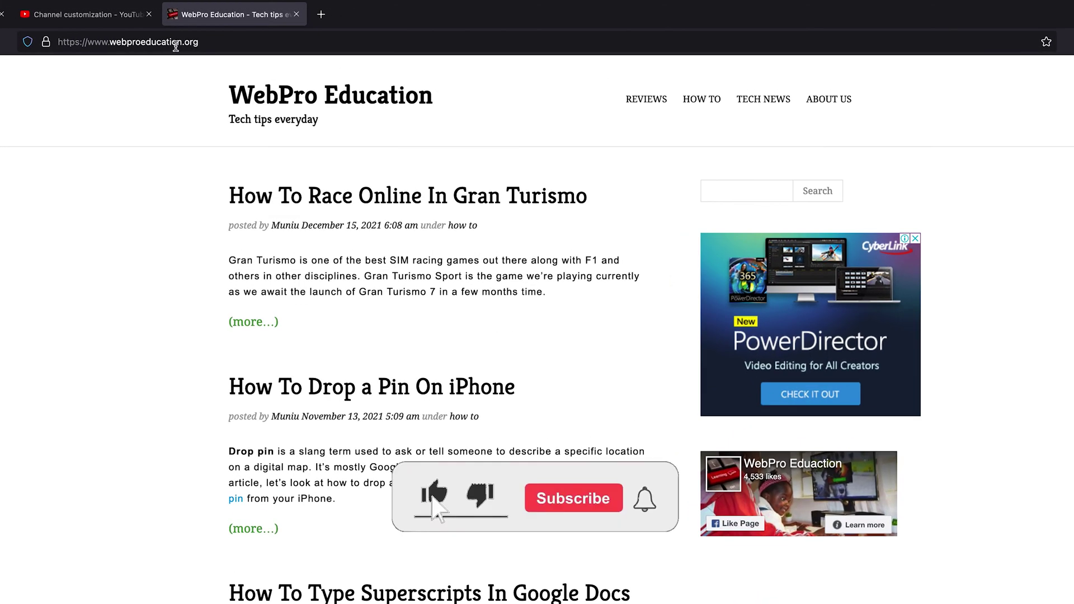
click(249, 35)
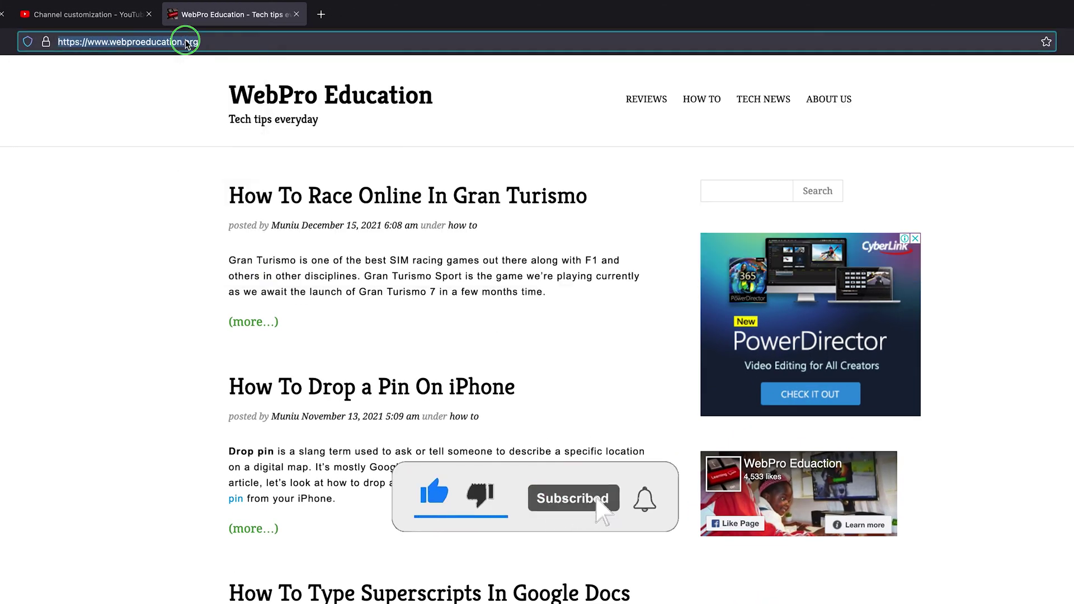
right_click(185, 41)
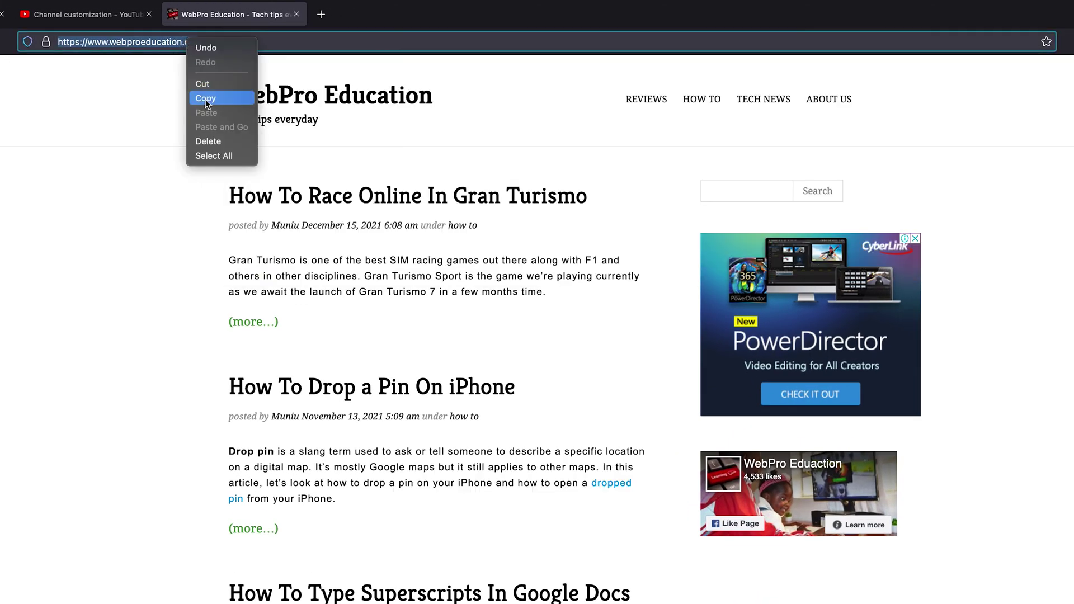
click(223, 99)
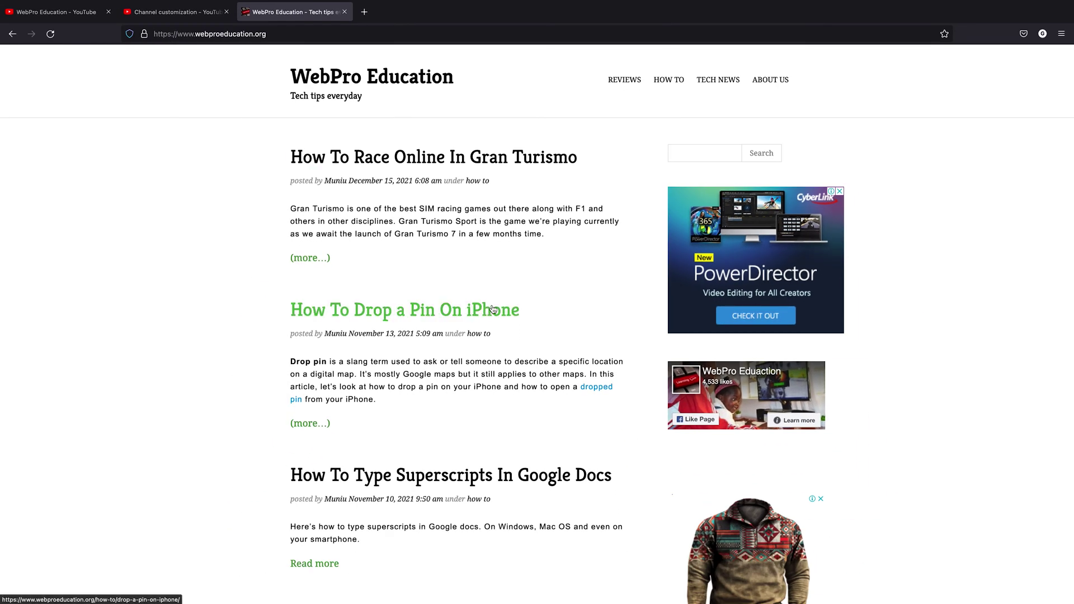
Open the 'How To Race Online In Gran Turismo' article, then return to the homepage.
click(491, 163)
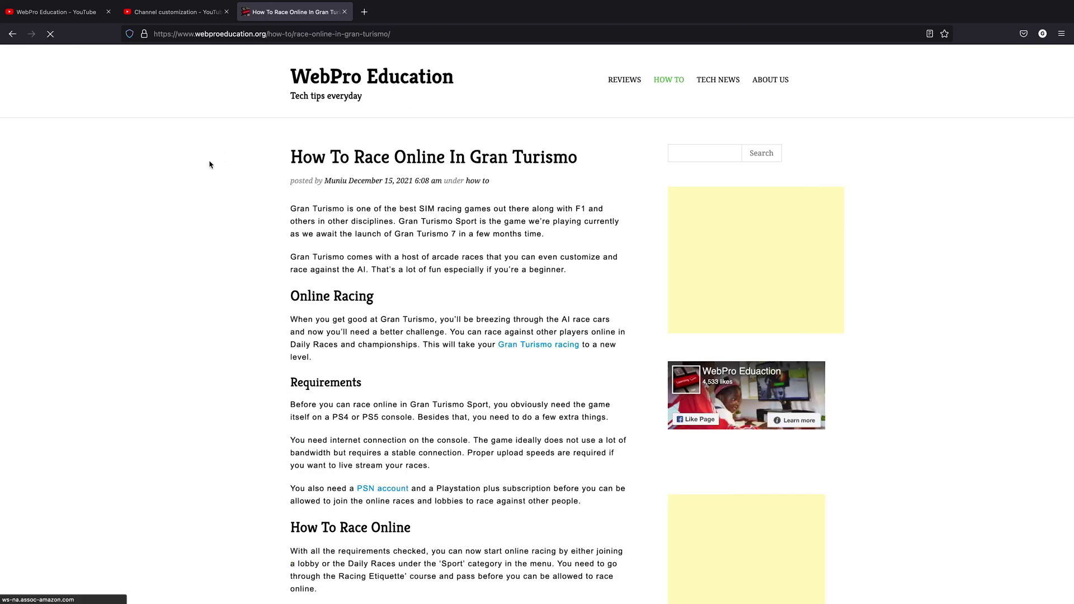
click(12, 35)
click(177, 13)
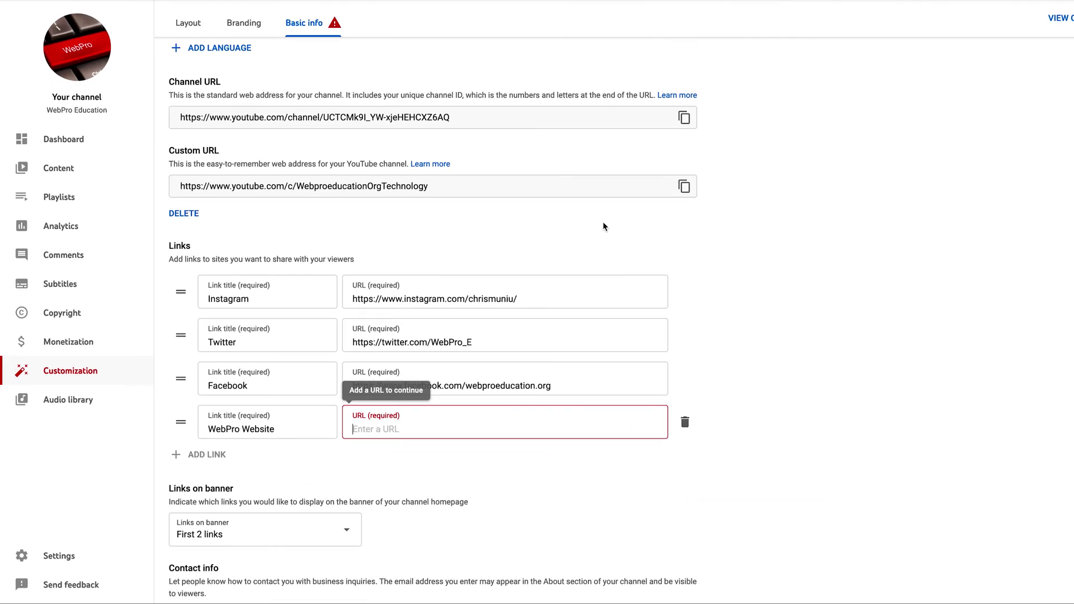
right_click(386, 431)
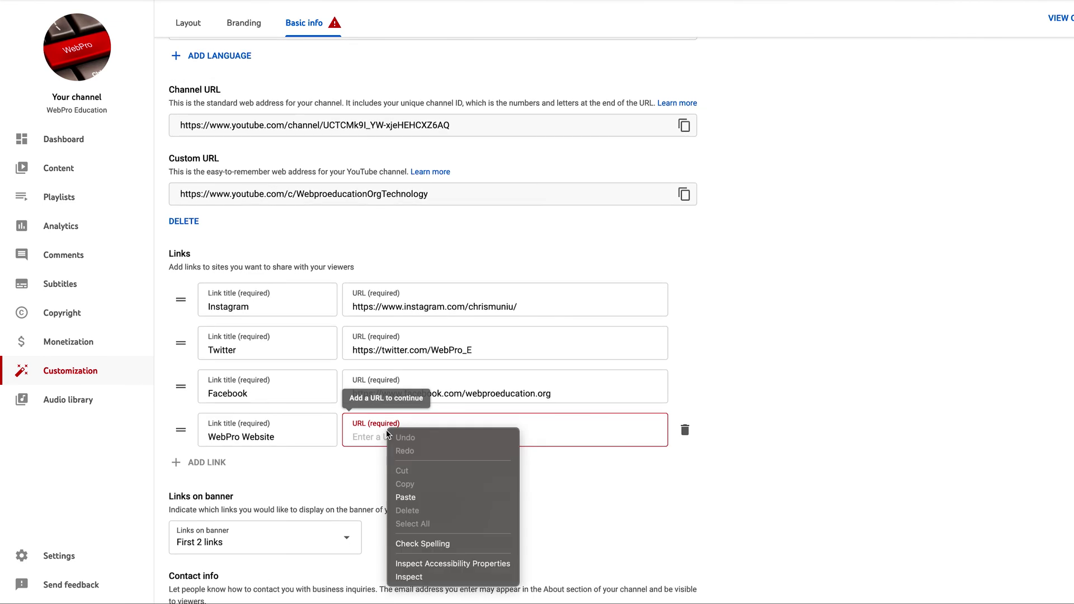
click(420, 492)
scroll(882, 271, down, 1)
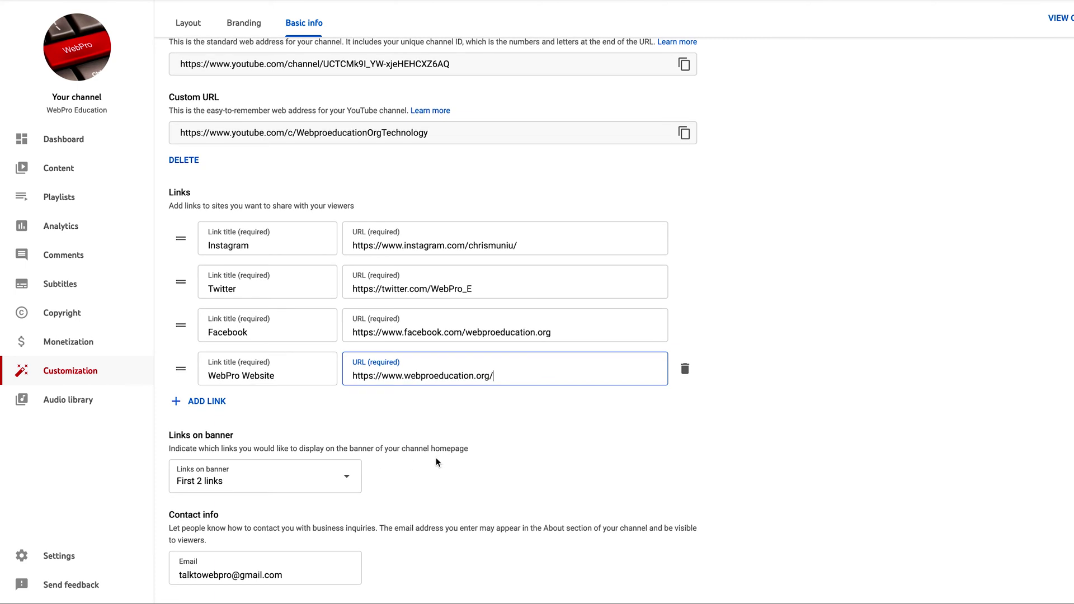
click(347, 484)
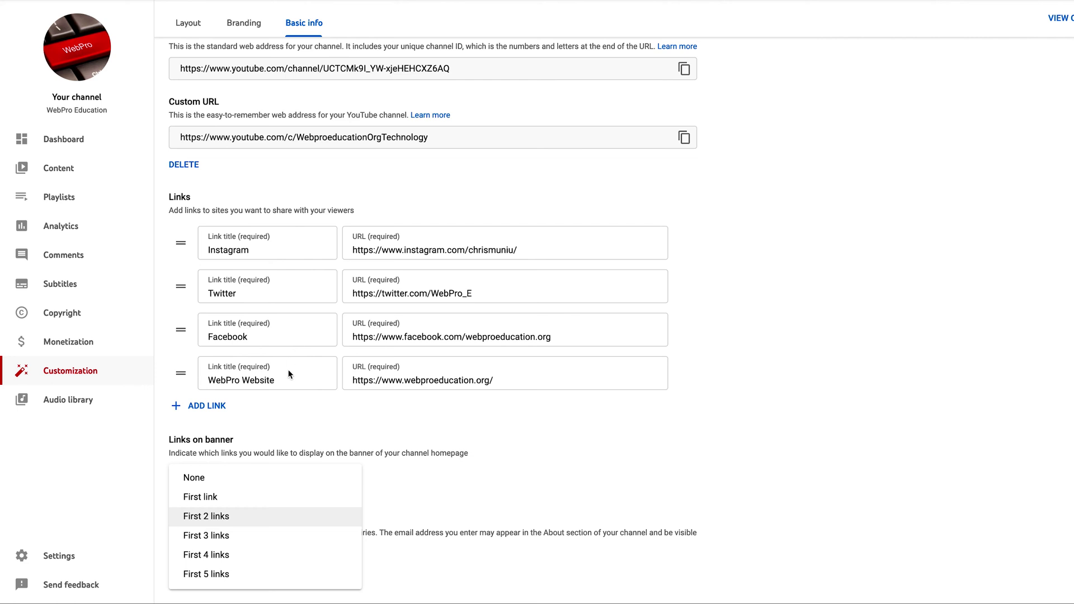
click(218, 557)
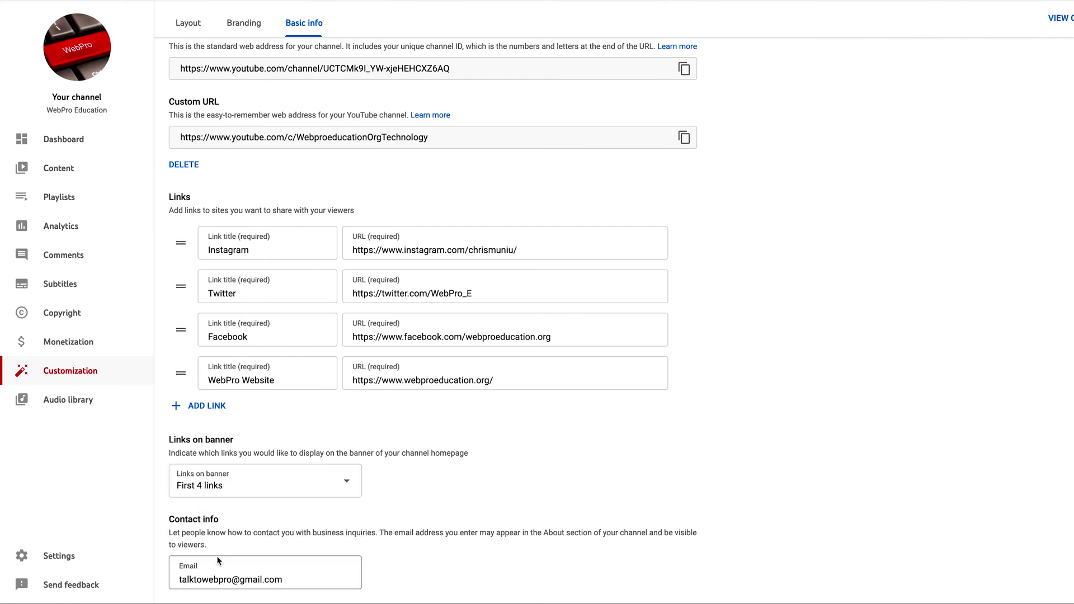
click(344, 482)
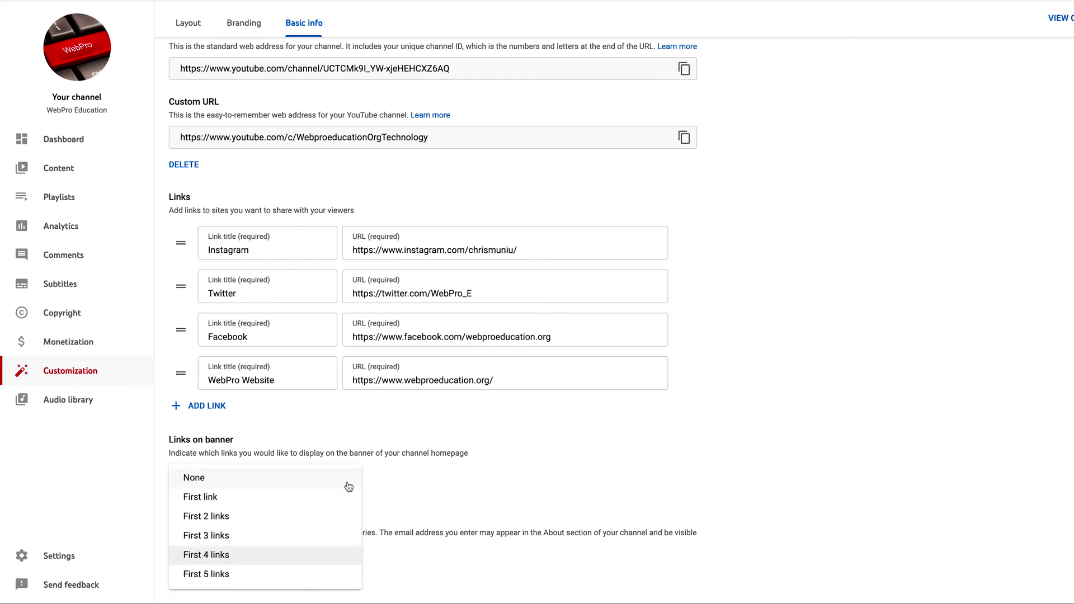
click(267, 515)
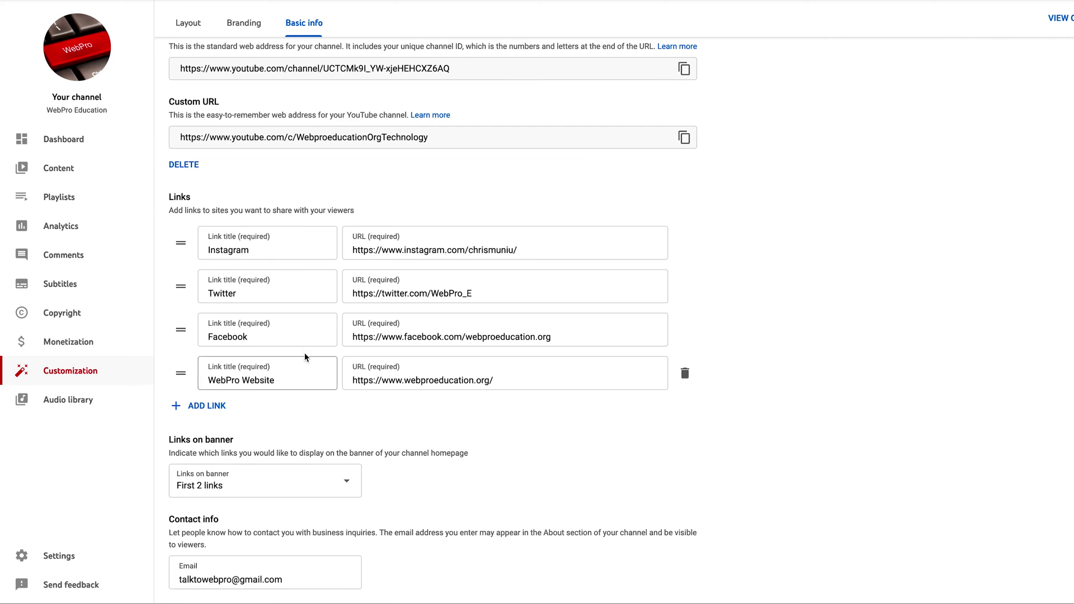
mouse_move(192, 369)
mouse_move(181, 374)
mouse_down()
mouse_move(179, 282)
mouse_move(201, 274)
mouse_up()
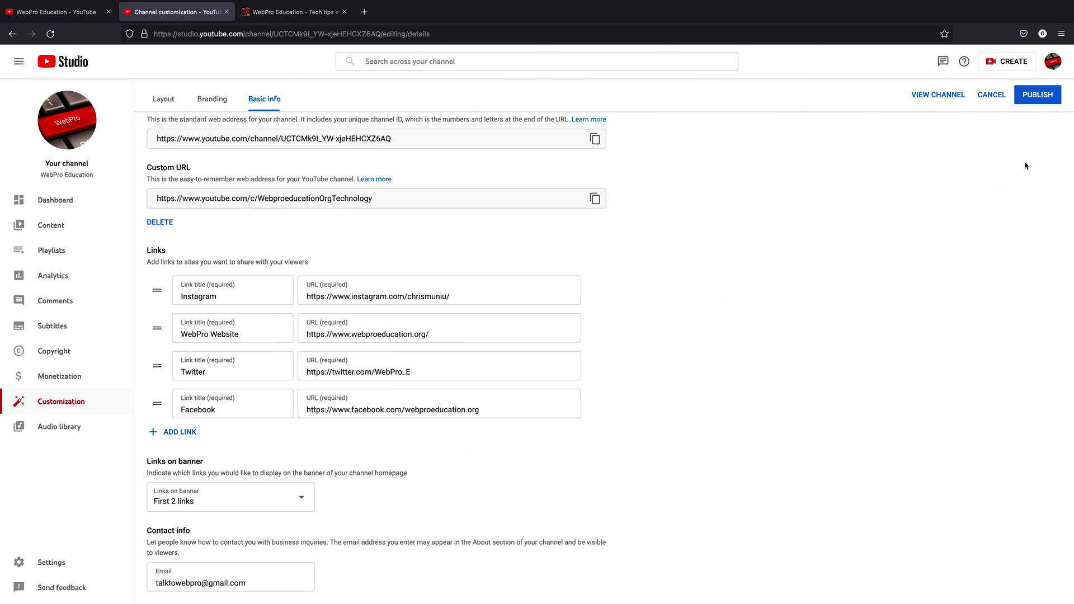
Publish the updated channel links.
click(1041, 96)
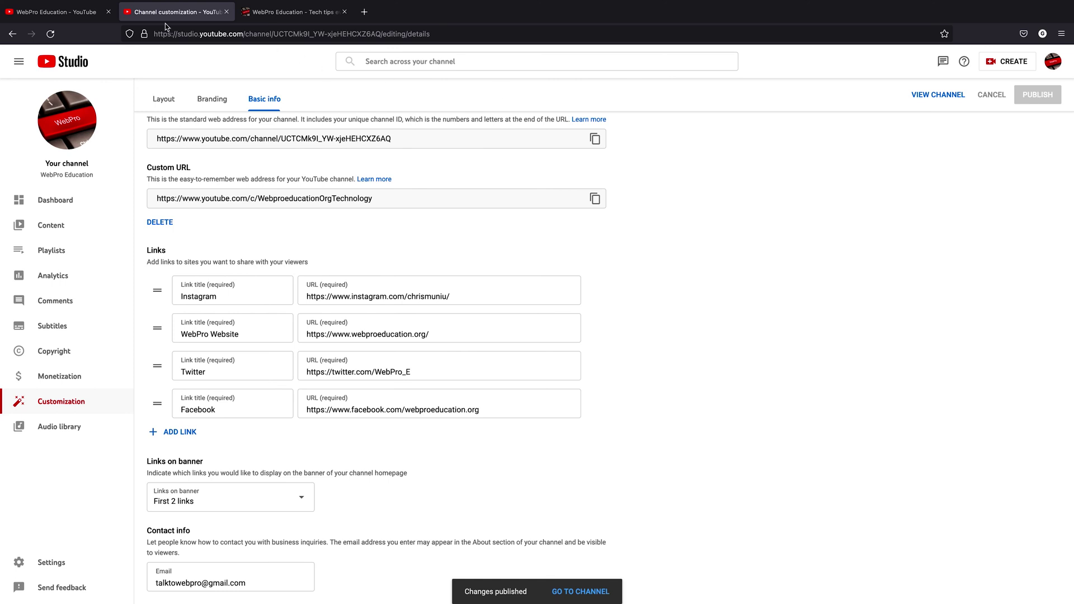
Go to the channel's YouTube tab and dismiss the account menu.
click(53, 12)
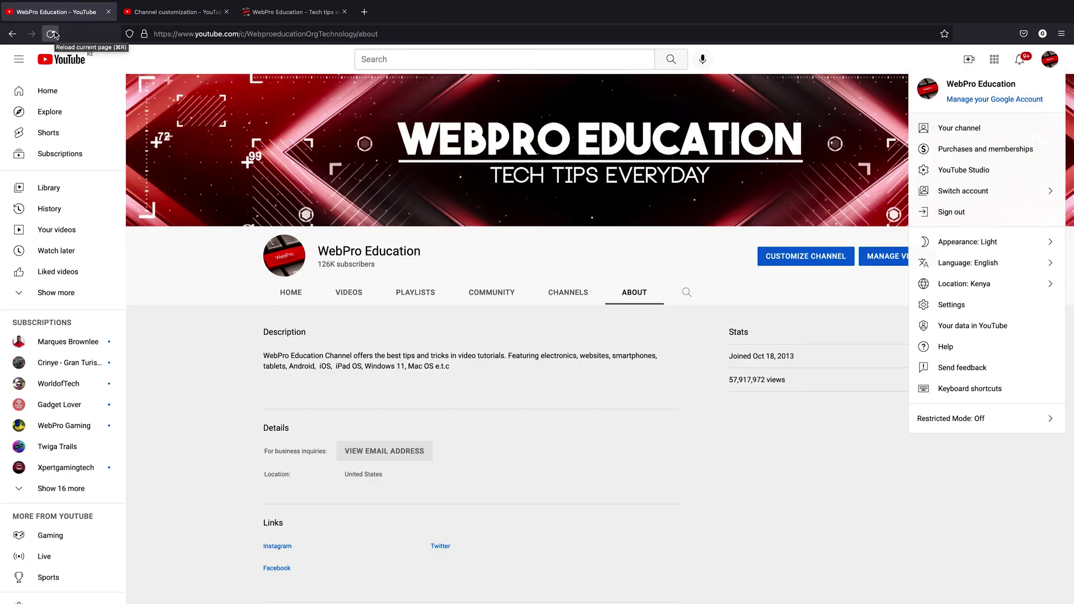
click(722, 480)
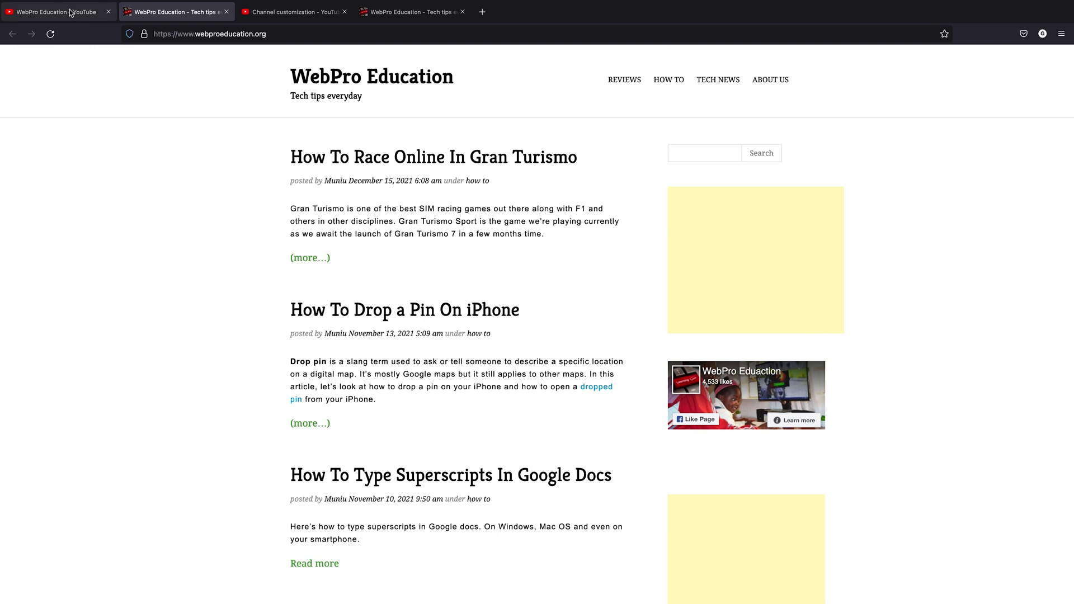
Confirm WebPro Website appears in the About links, close the site tab, and go Home.
click(69, 13)
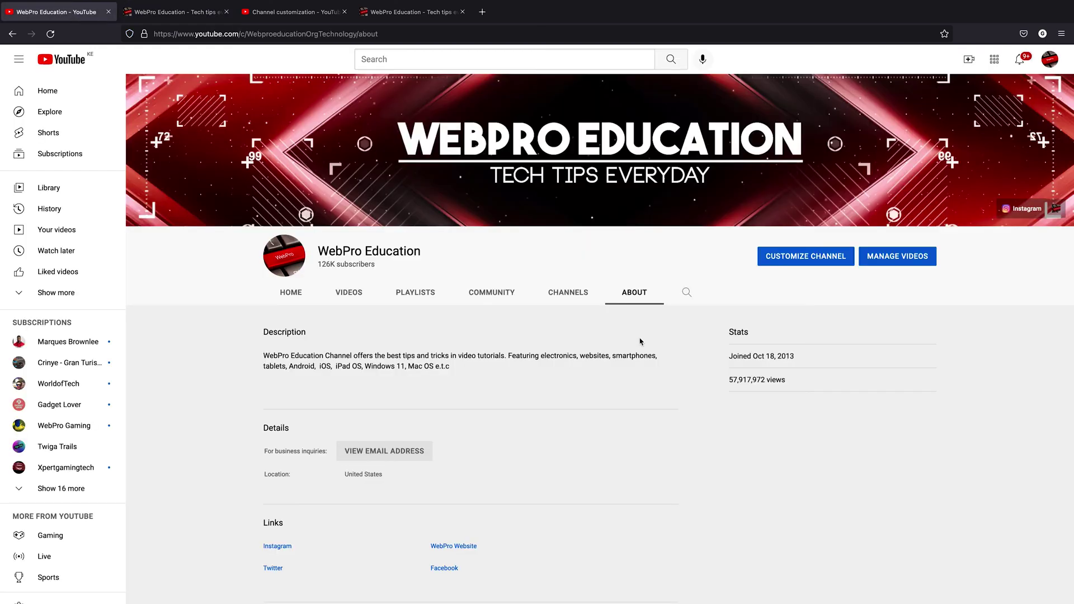
click(634, 294)
scroll(533, 349, down, 1)
scroll(533, 349, down, 5)
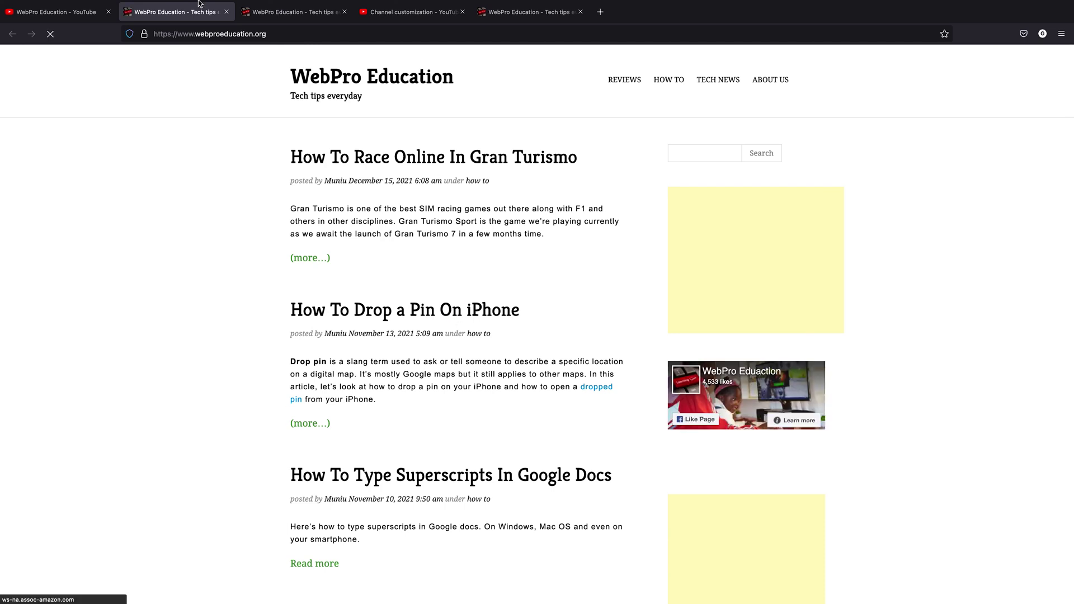
click(226, 11)
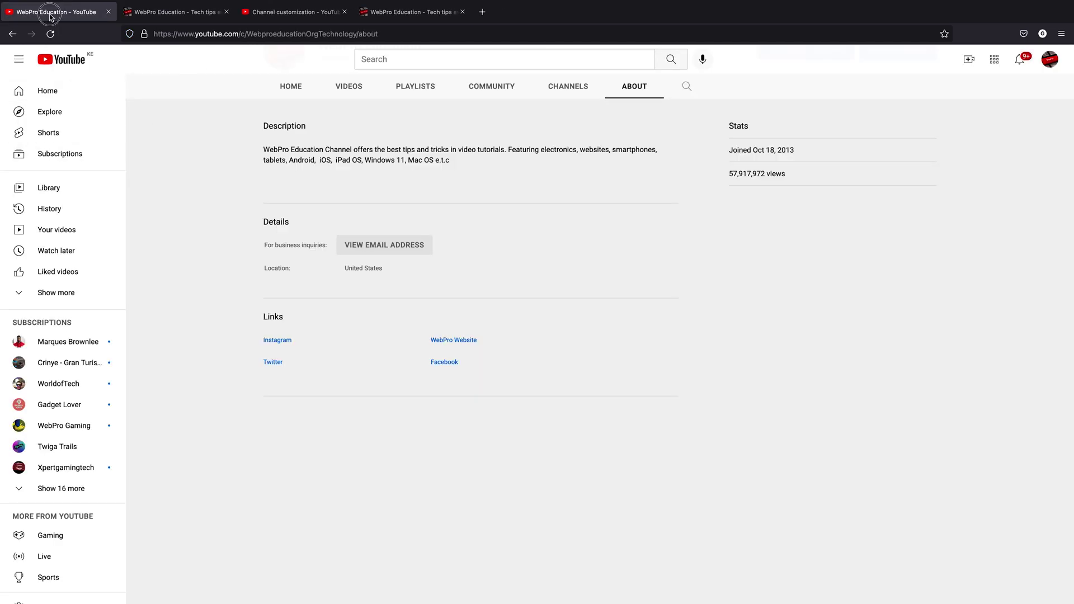
click(290, 91)
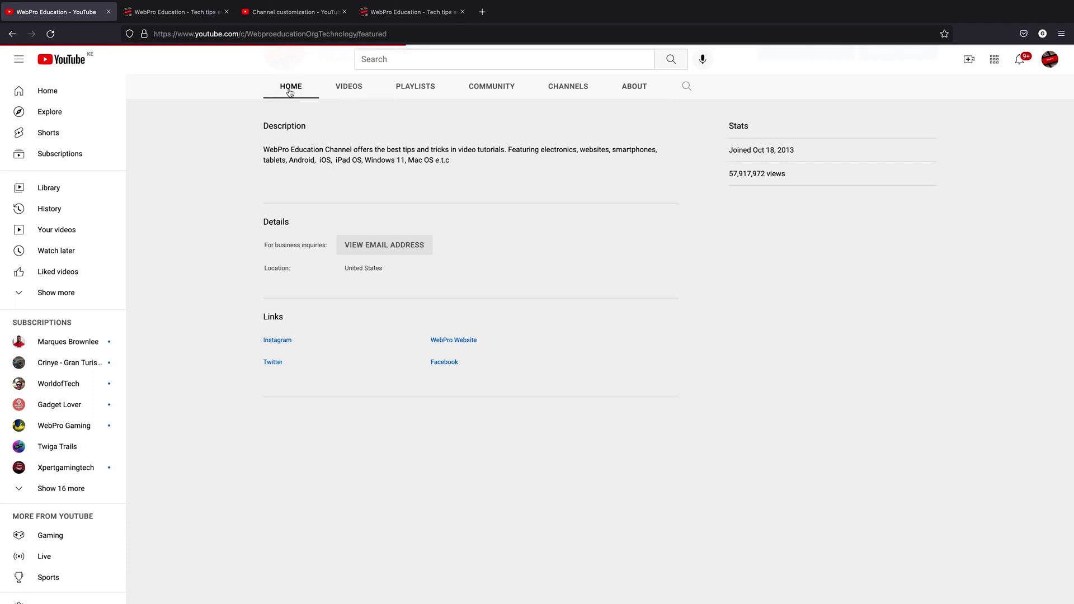